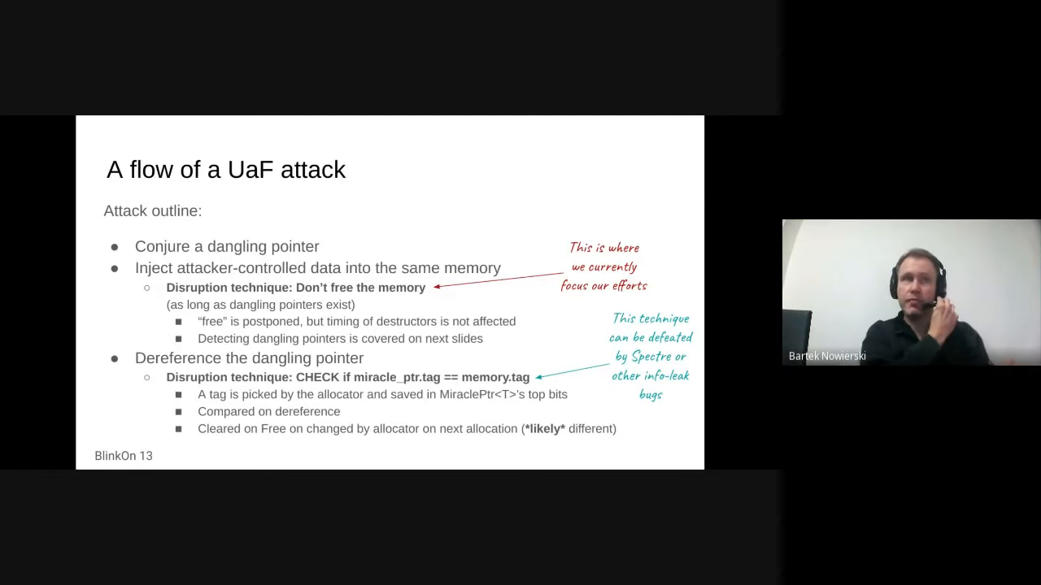
key("Right")
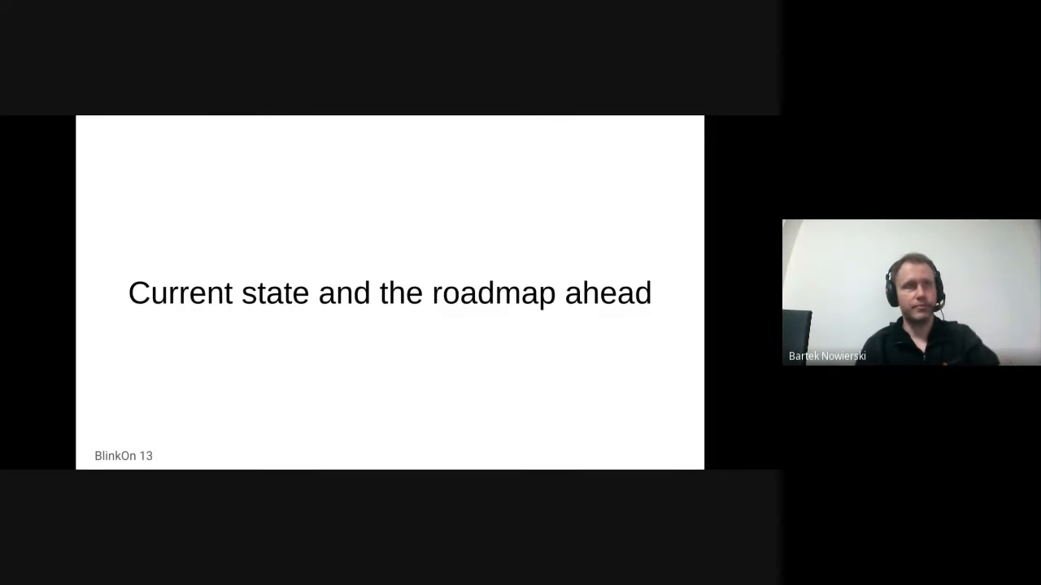
key("Right")
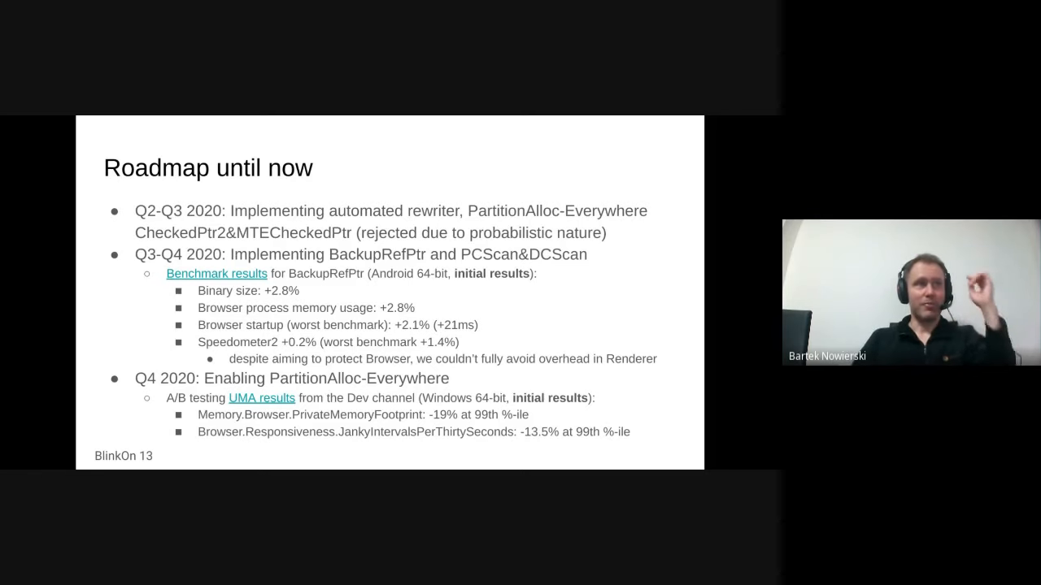
key("Right")
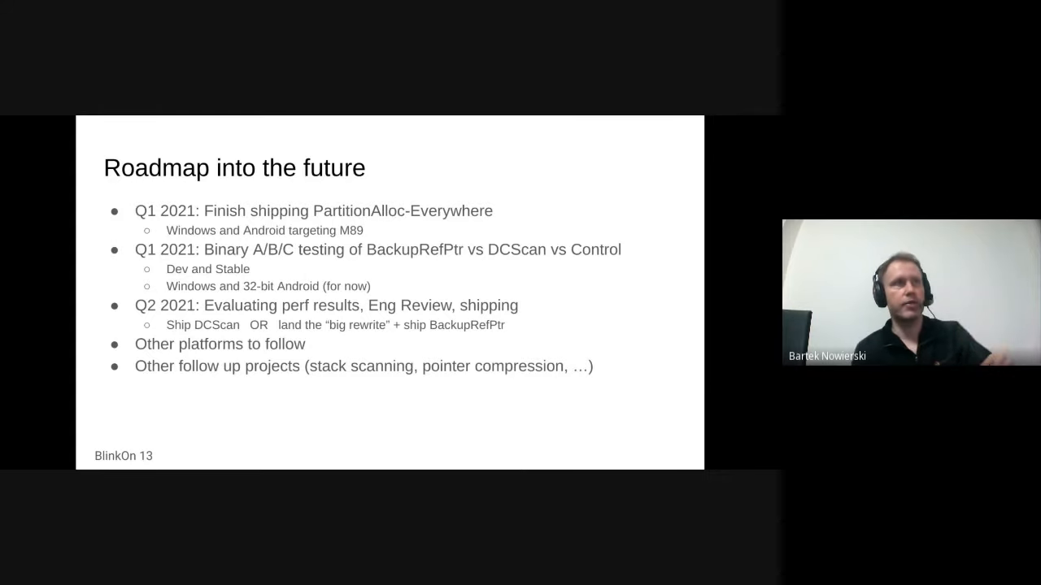
key("Left")
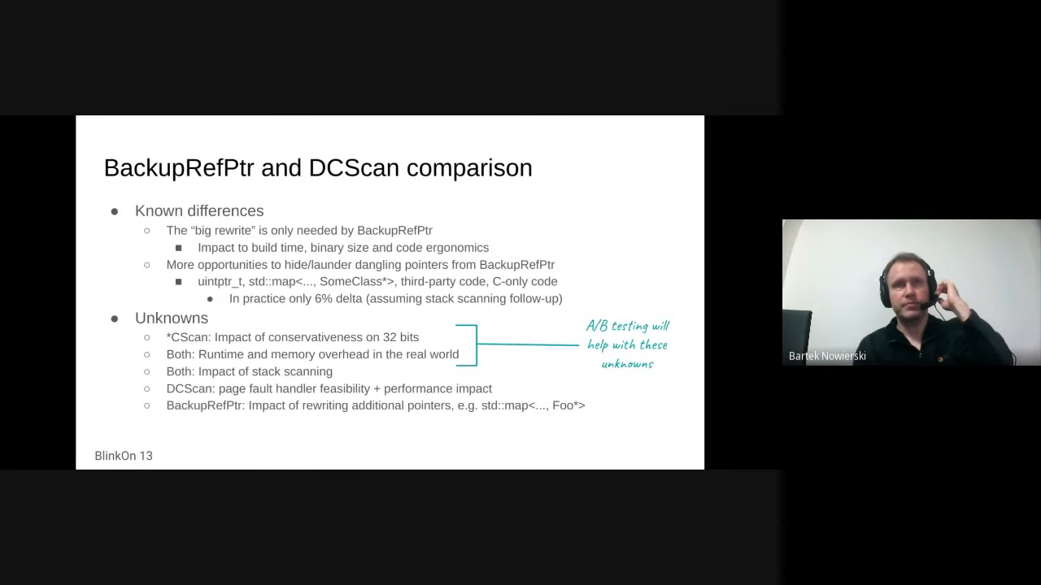
key("Right")
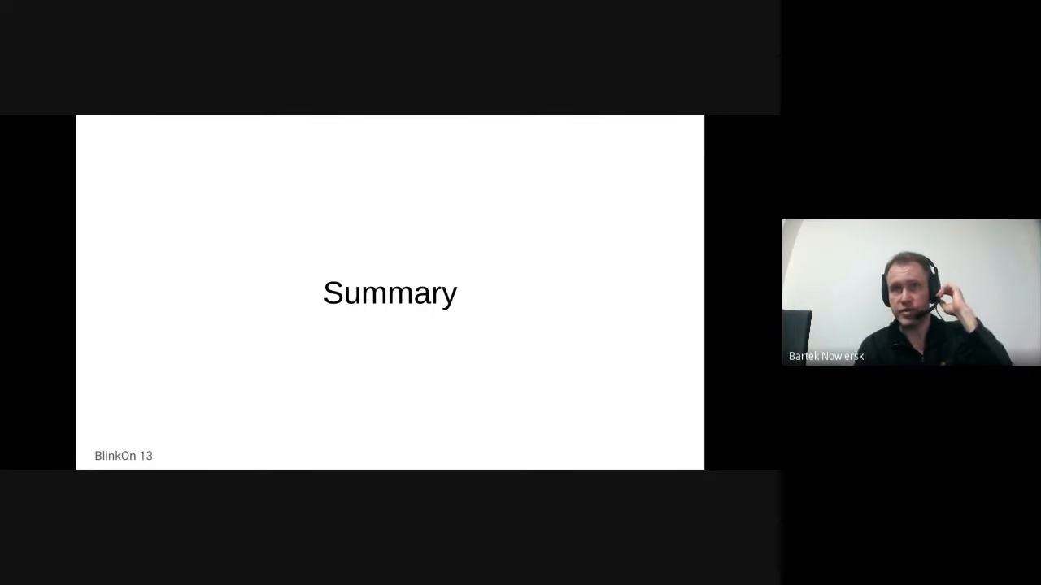
key("Right")
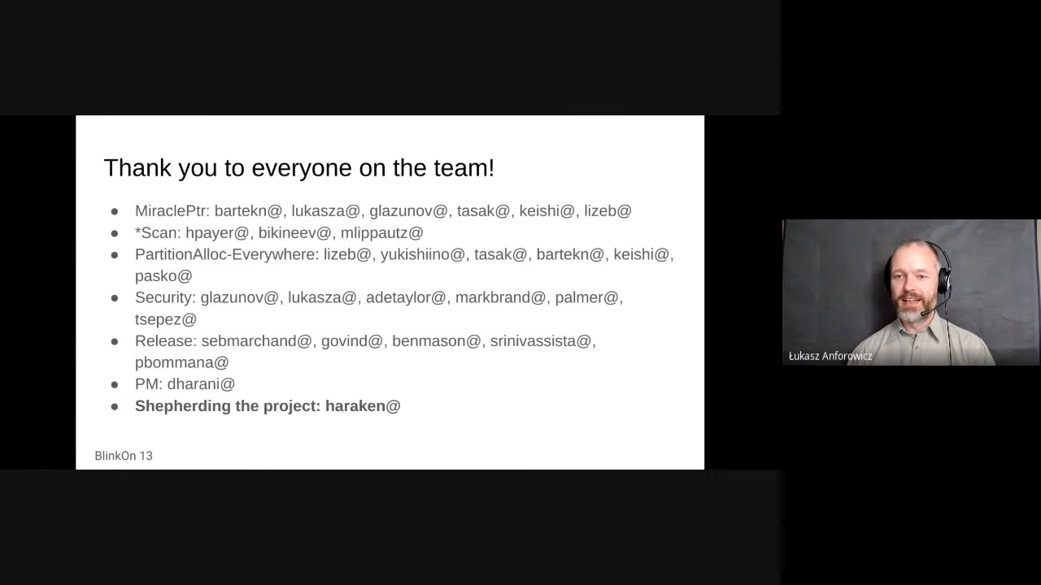
key("Right")
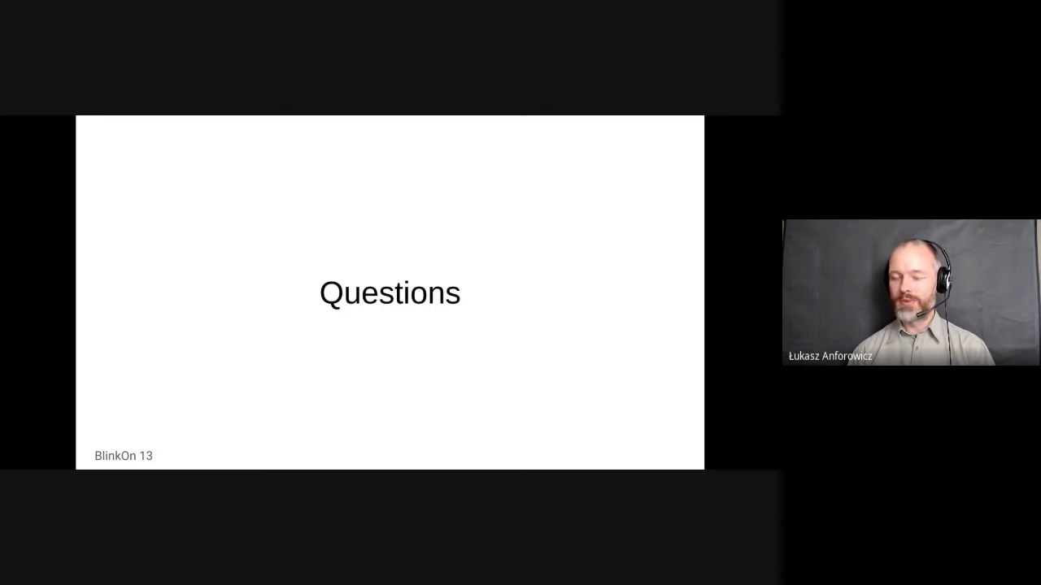